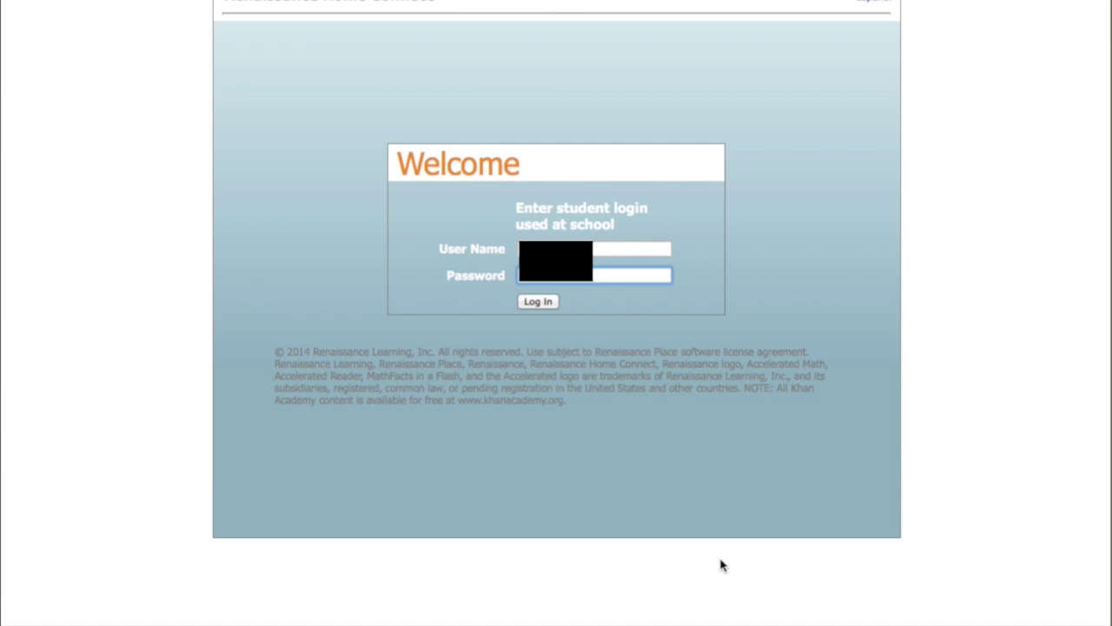
Log in with the student credentials already filled in and decline saving the password.
click(546, 305)
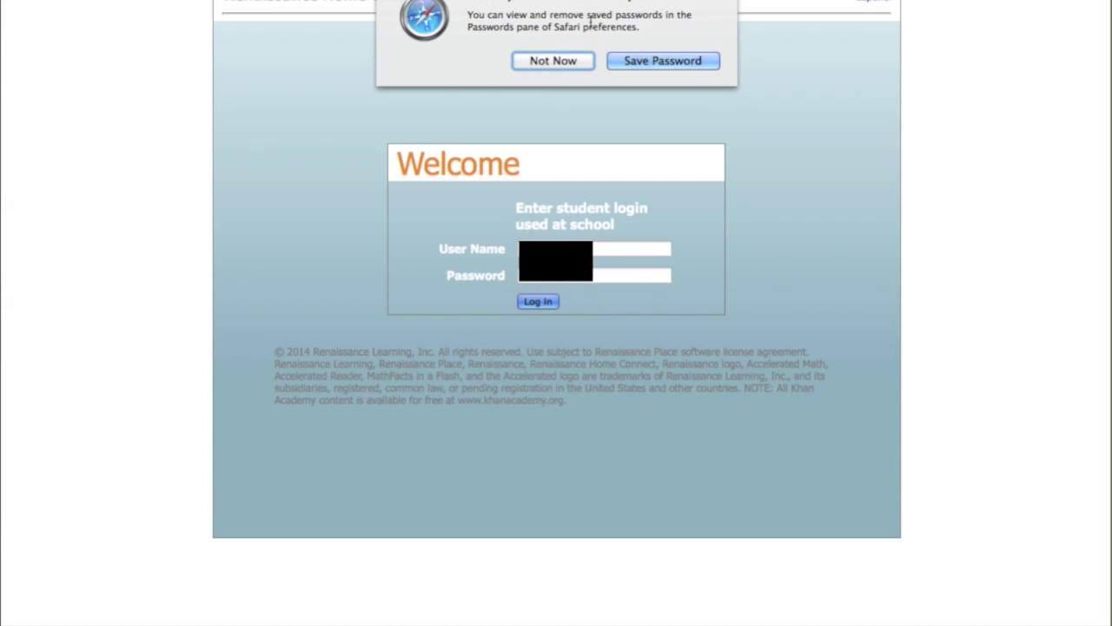
click(553, 60)
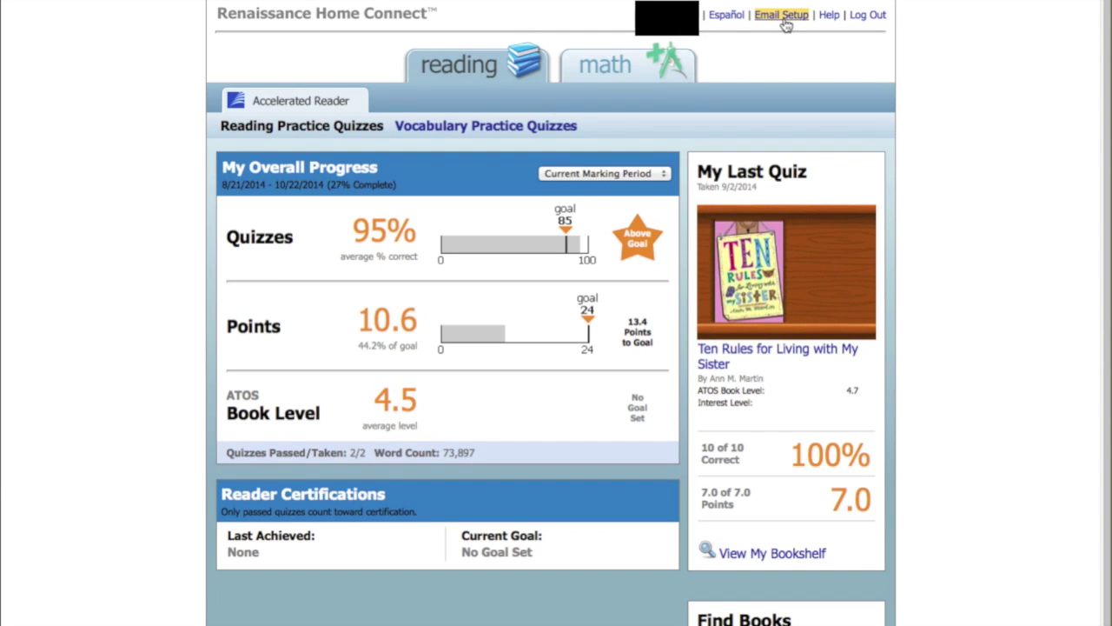
Review the Email Setup page for sharing results, and look over the bookshelf of reading practice quizzes.
click(785, 24)
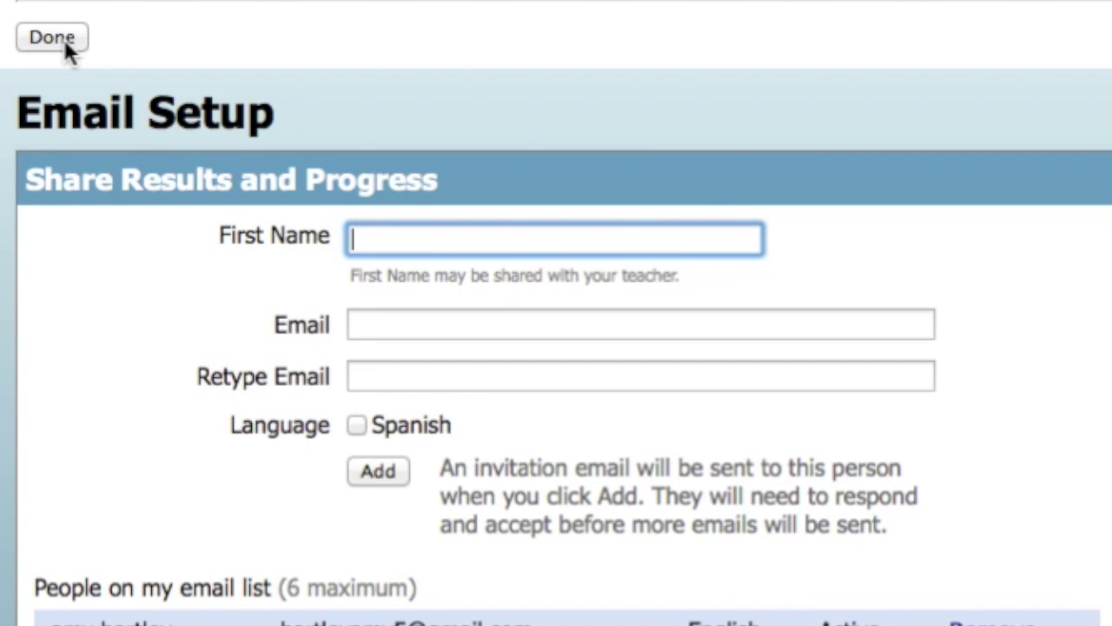
click(66, 44)
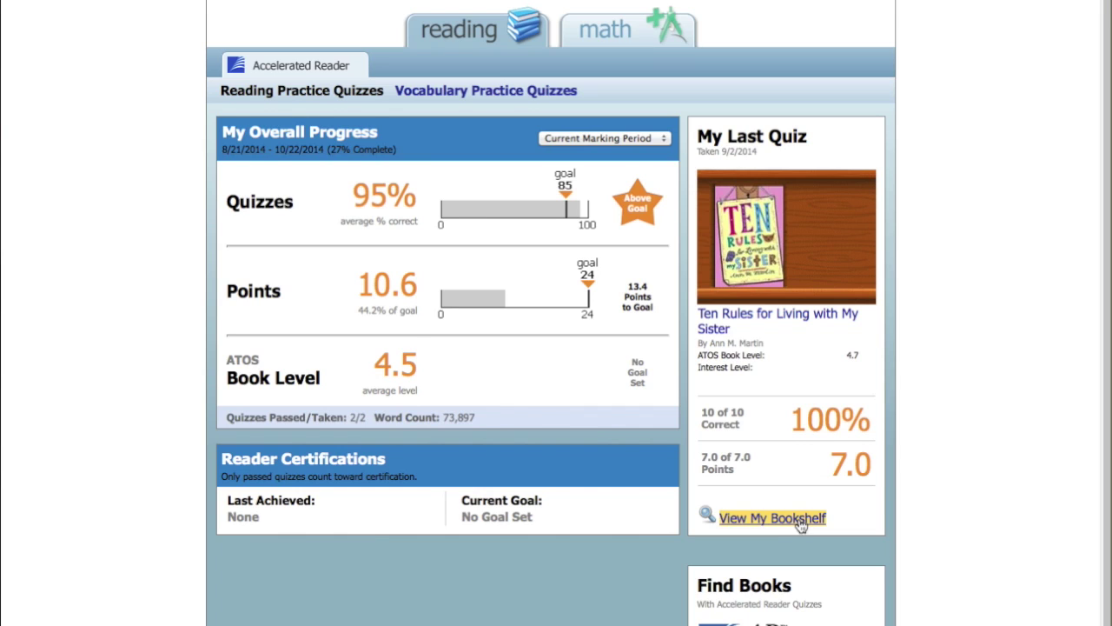
click(800, 520)
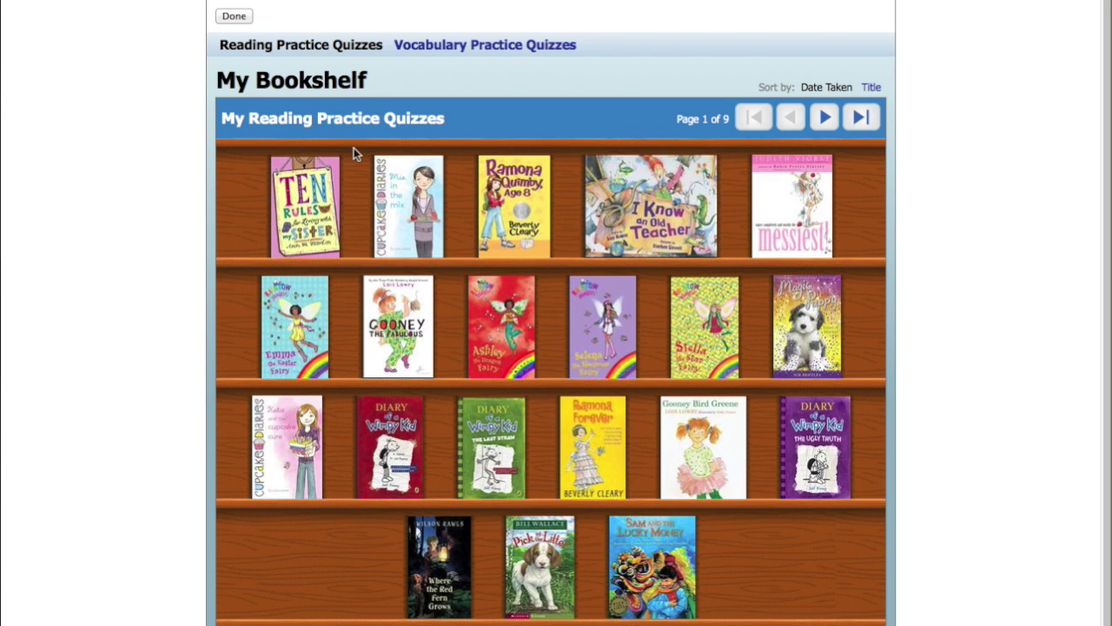
click(235, 17)
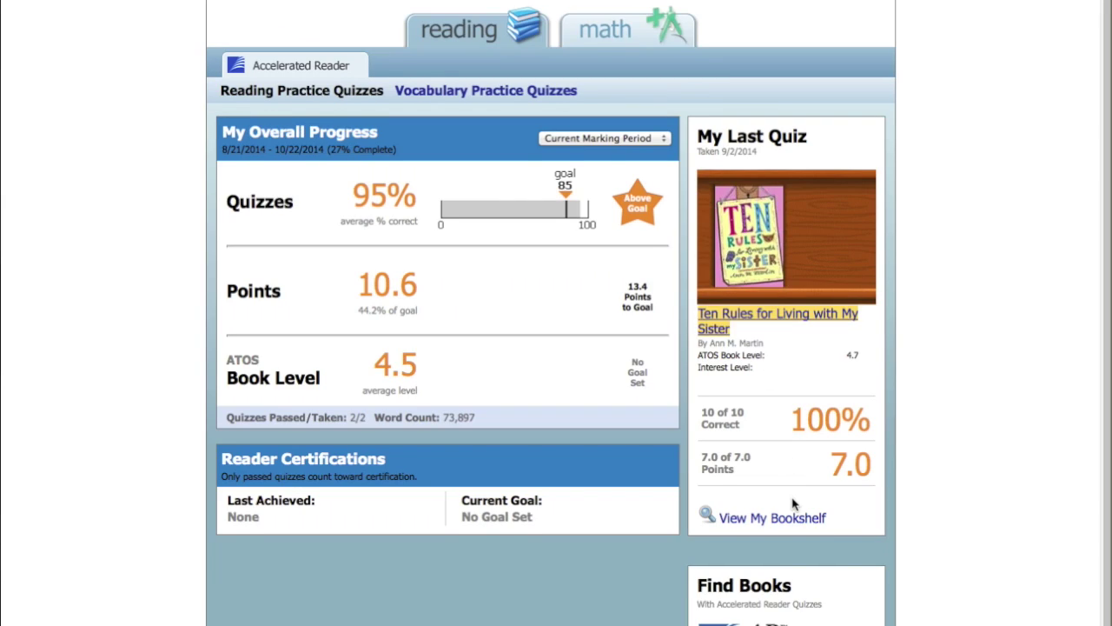
scroll(795, 502, down, 2)
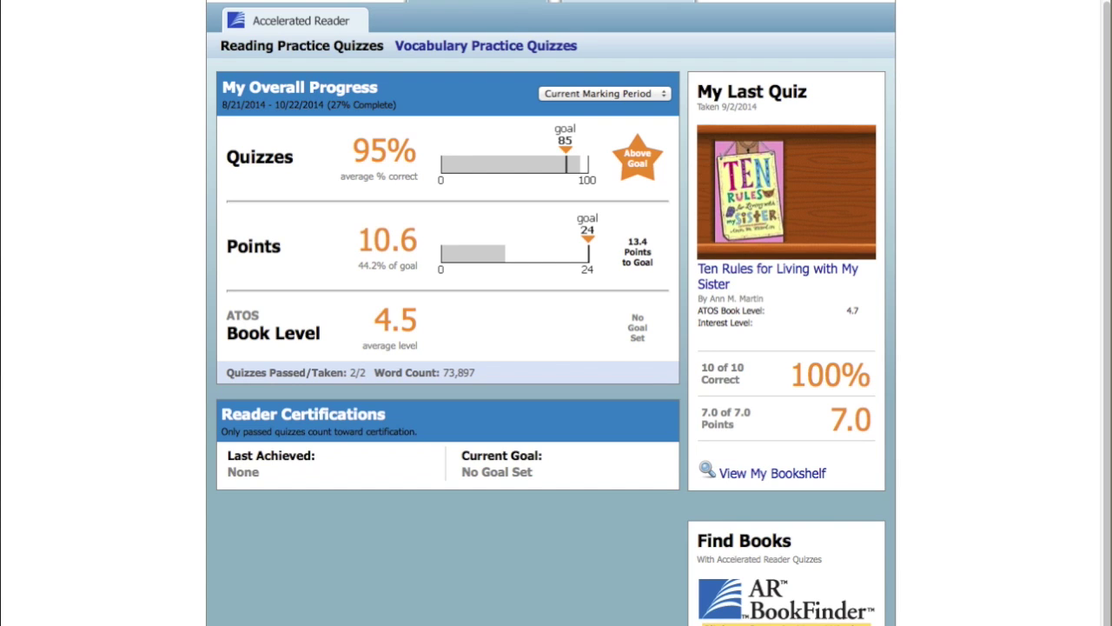
scroll(778, 617, up, 1)
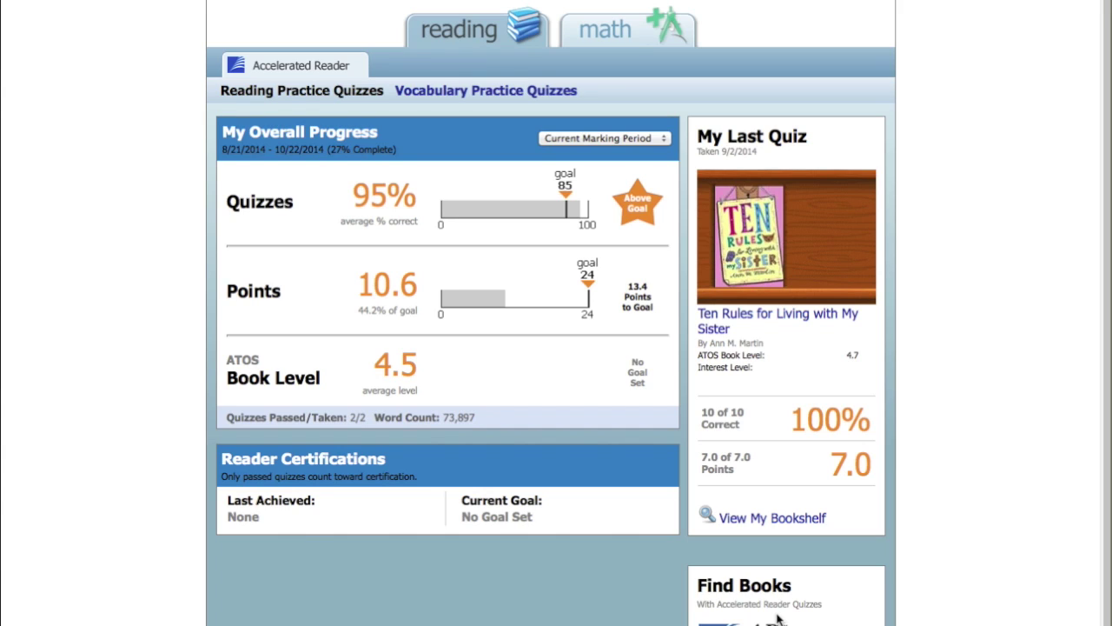
Review the overall math progress and the objectives of the last Accelerated Math test.
click(645, 40)
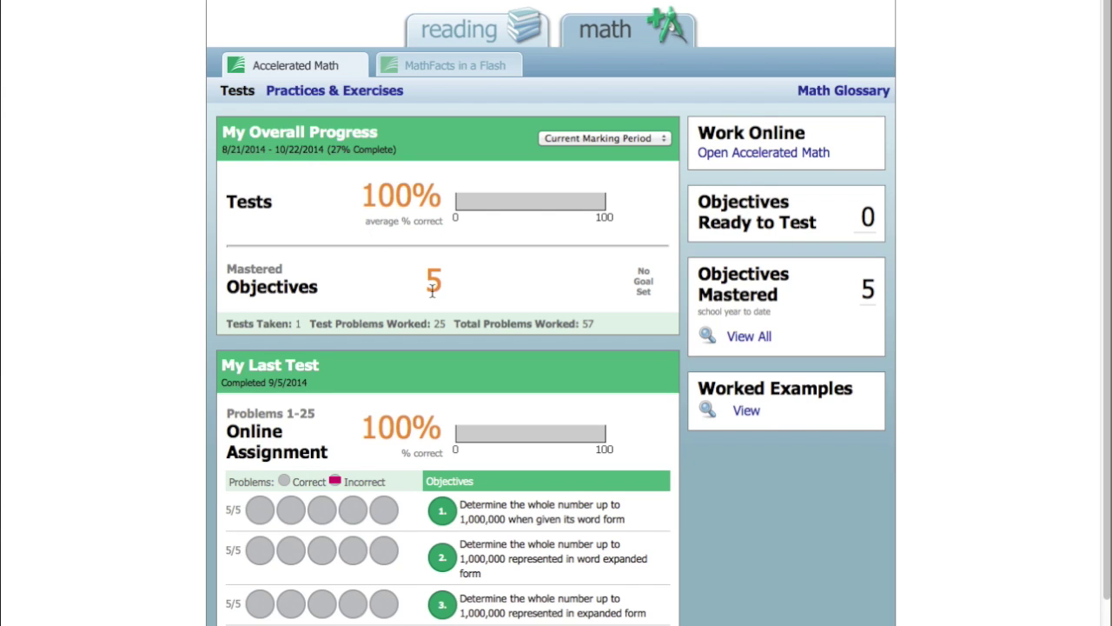
scroll(436, 365, down, 2)
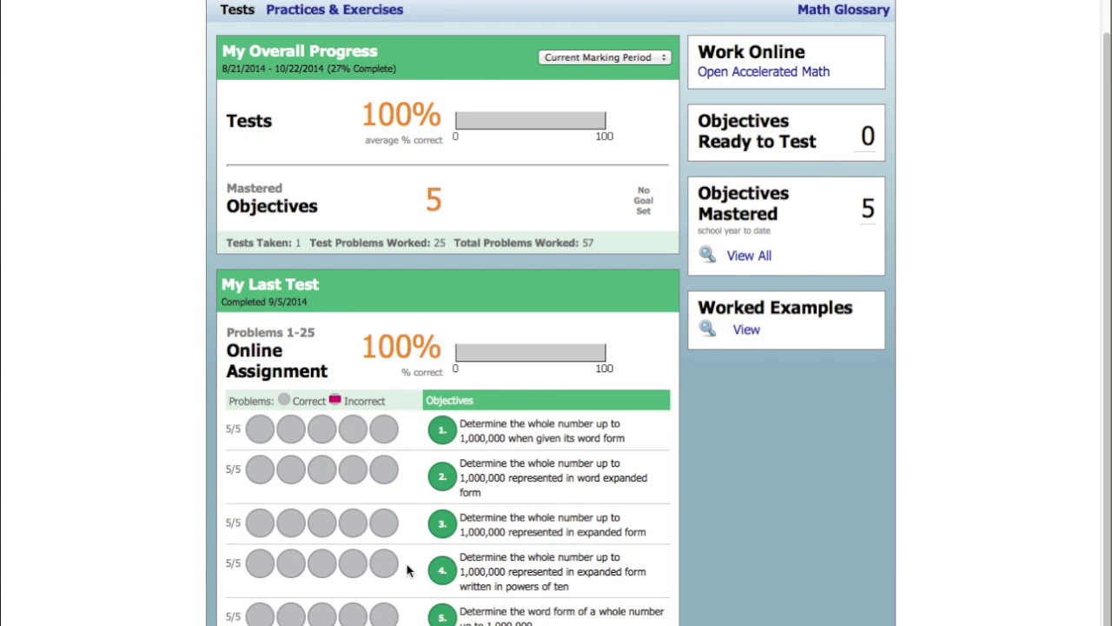
scroll(496, 478, up, 1)
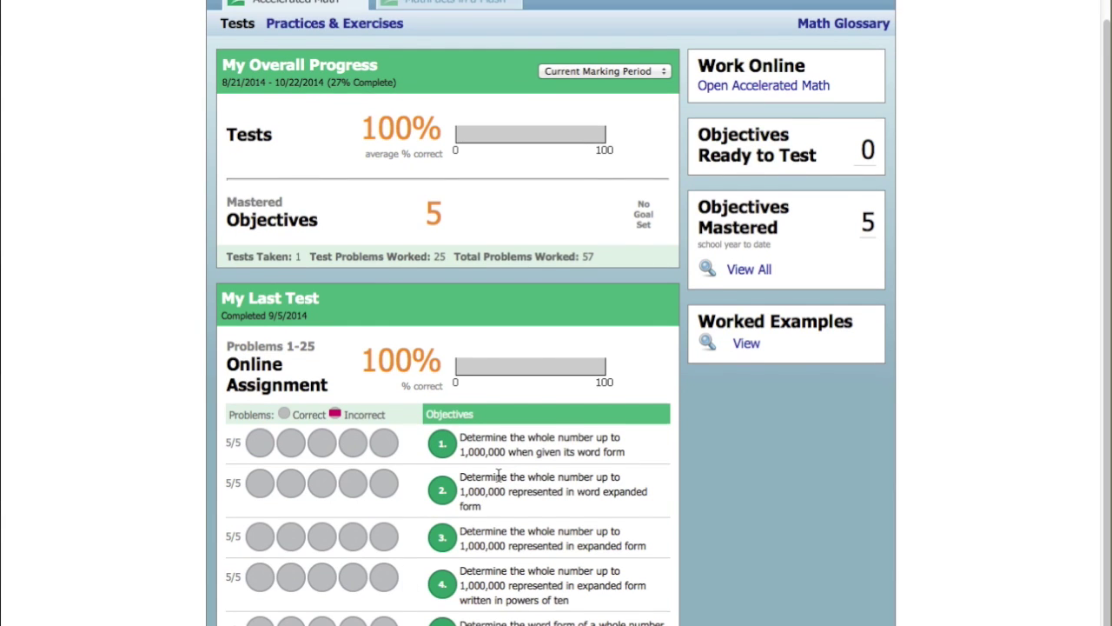
scroll(500, 474, up, 3)
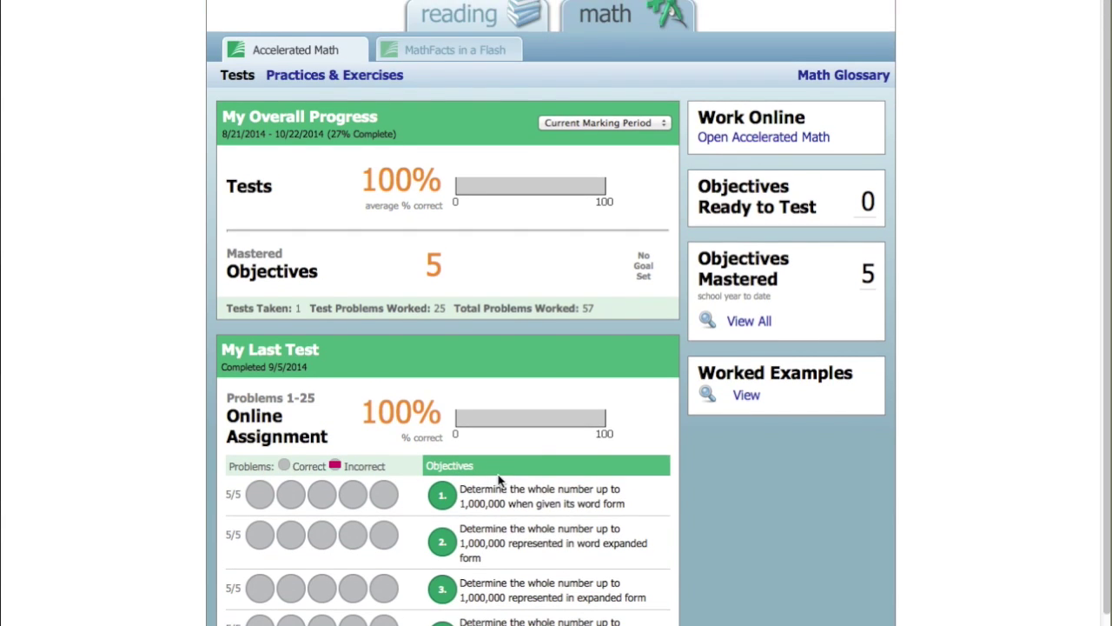
Open the current practice assignment for scoring in Accelerated Math and examine its answer rows from problem 33 through 56.
click(787, 139)
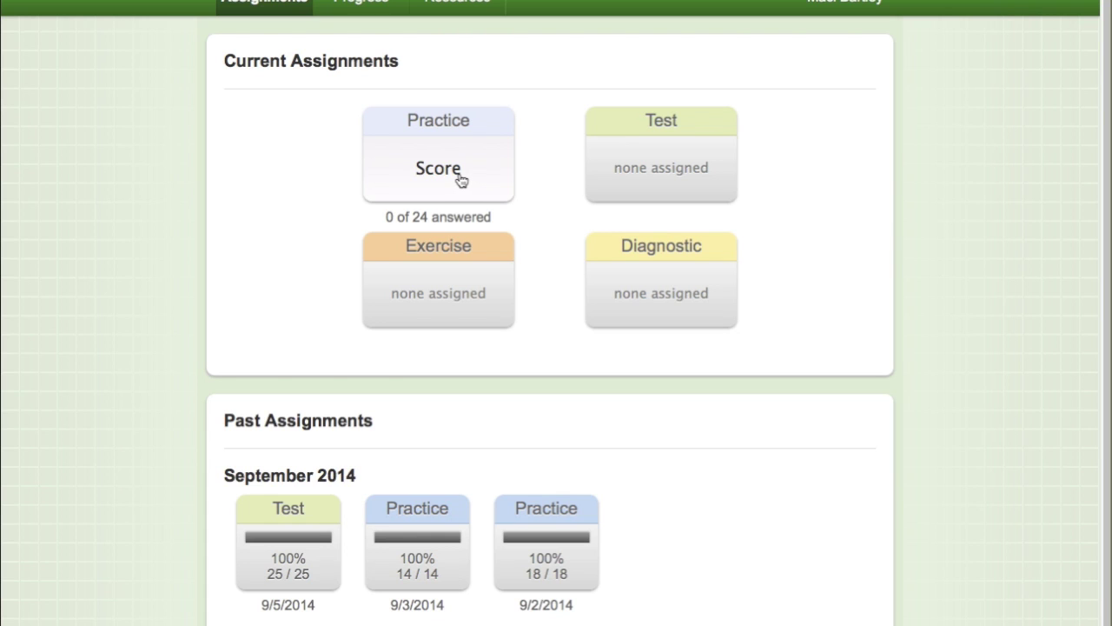
click(460, 178)
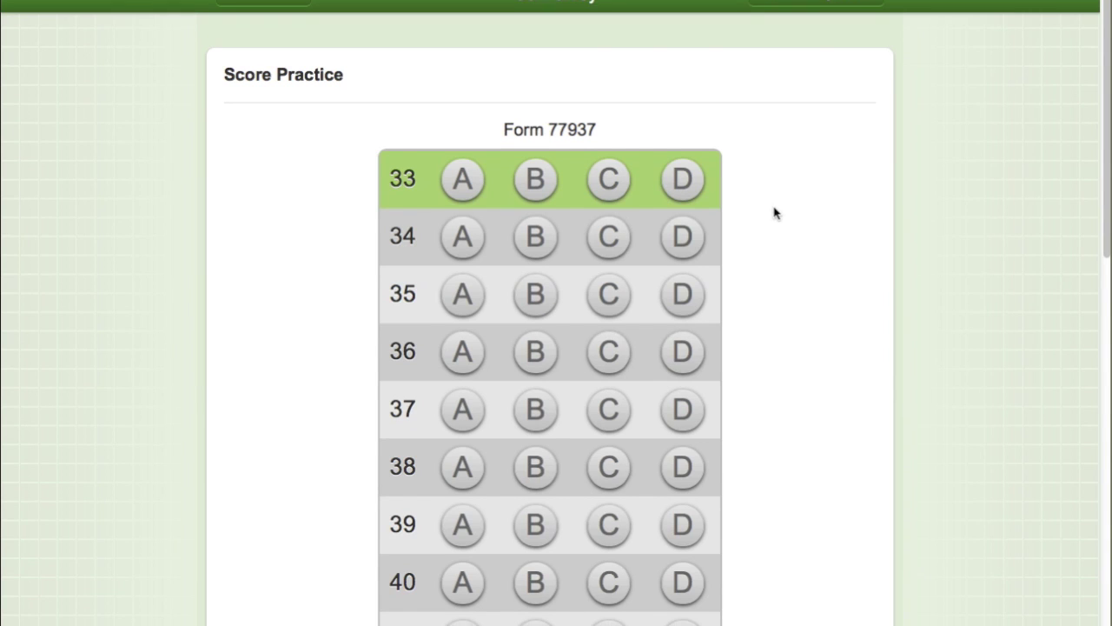
scroll(776, 213, down, 10)
scroll(776, 213, up, 10)
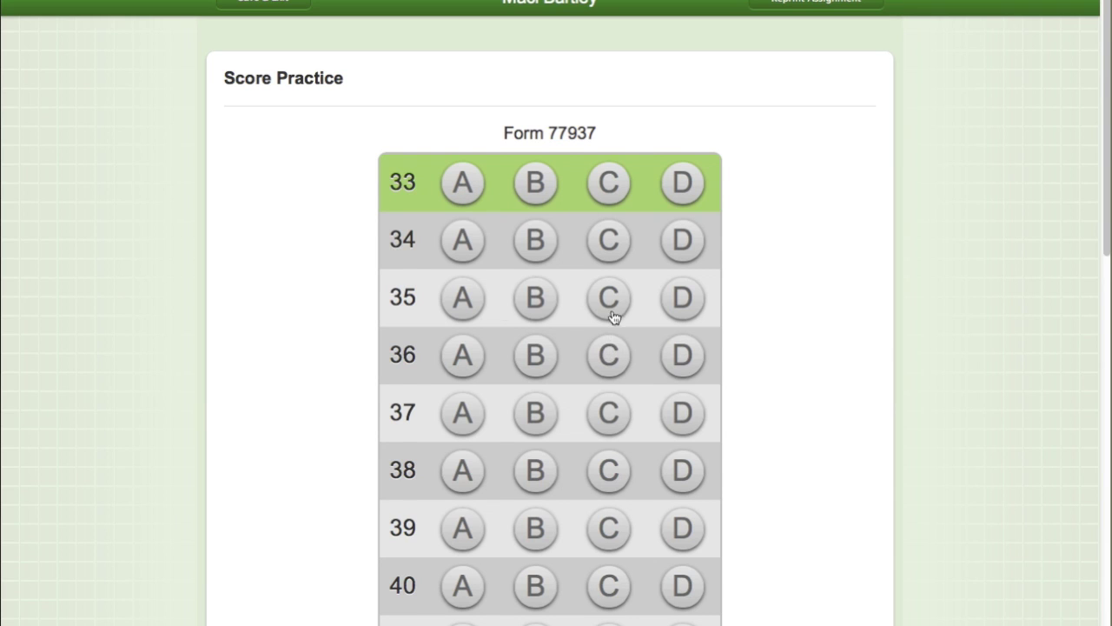
scroll(707, 365, down, 10)
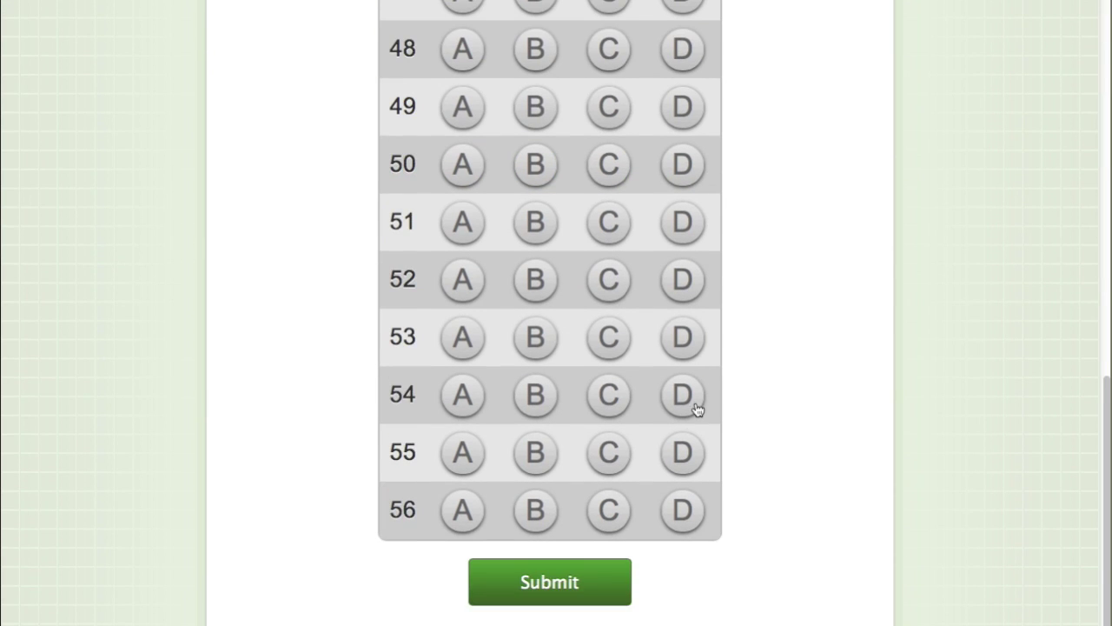
scroll(698, 405, up, 7)
scroll(697, 403, down, 7)
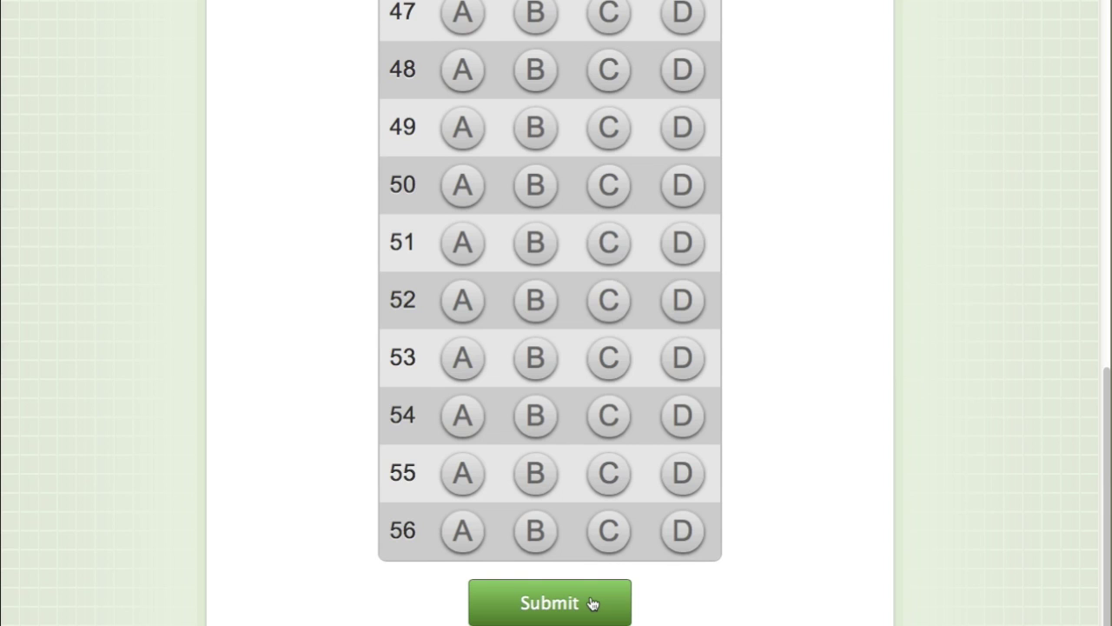
scroll(676, 606, up, 10)
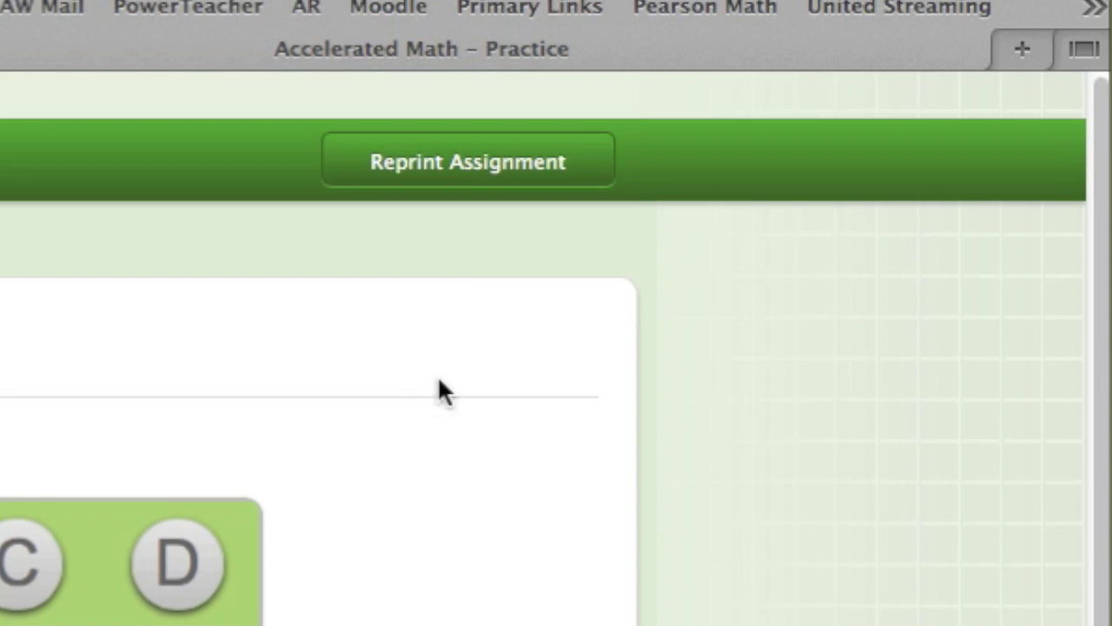
Reprint the practice assignment, and save and exit the scoring form to return to Home Connect.
click(466, 181)
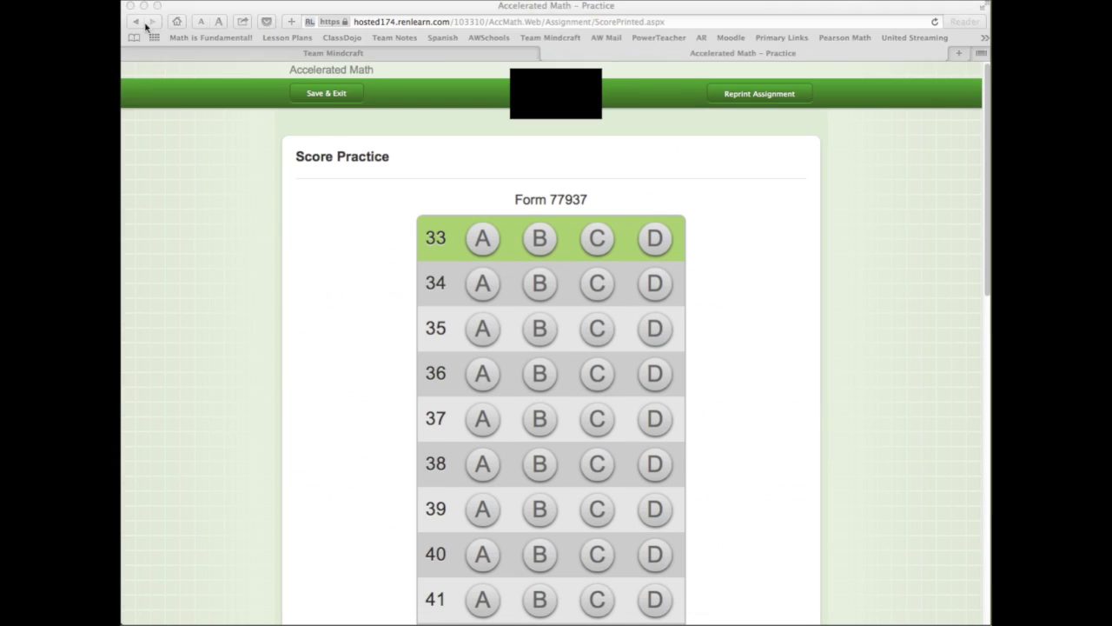
click(338, 95)
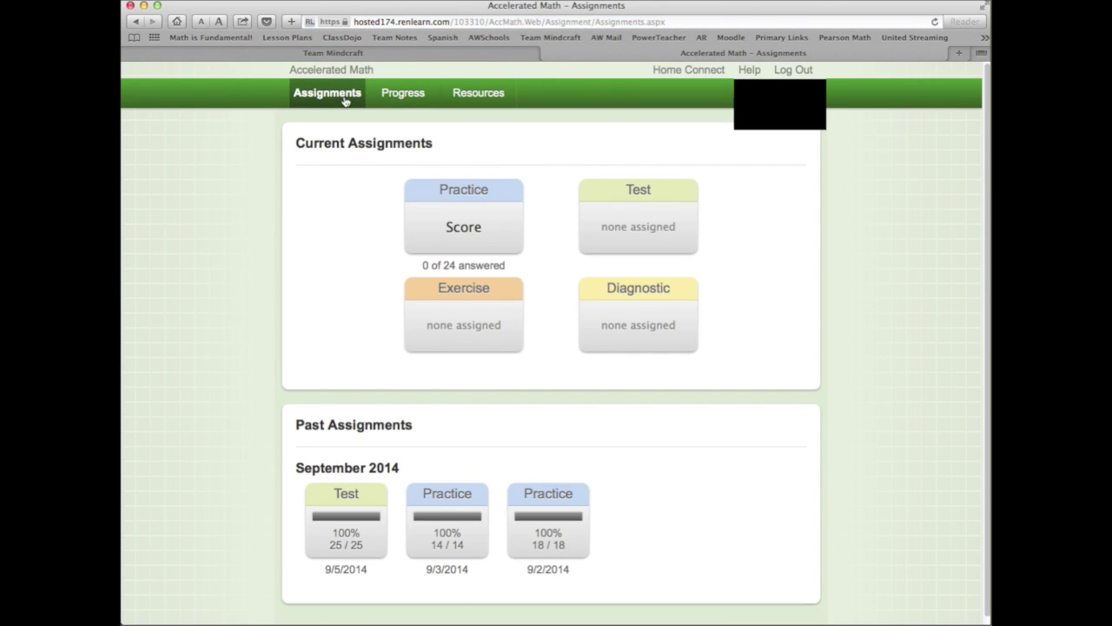
click(704, 74)
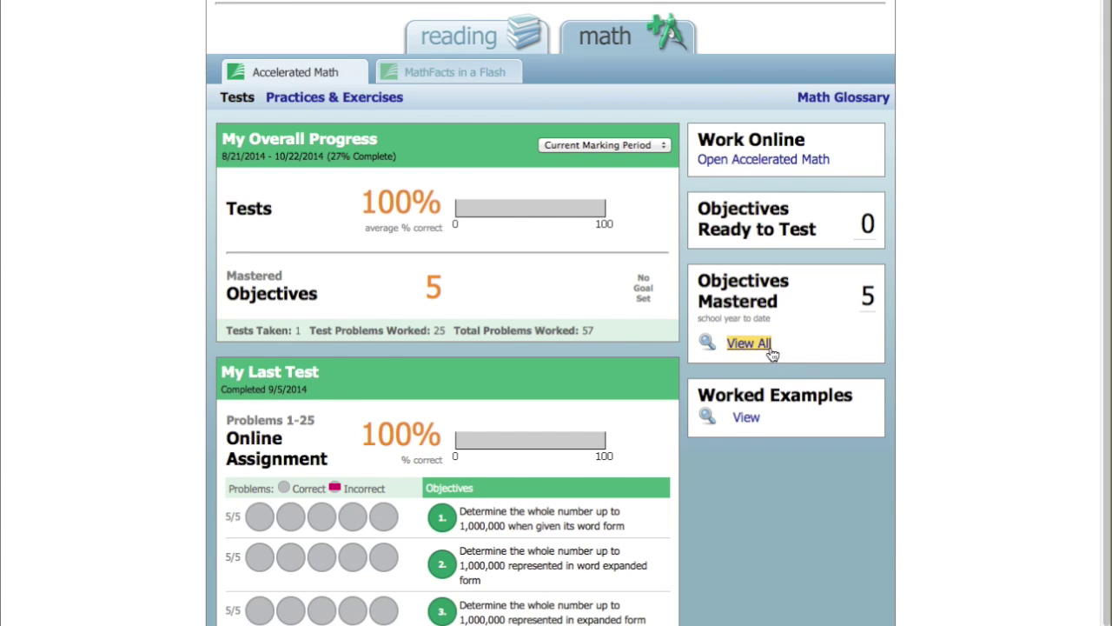
Read the worked example for determining the word form of a whole number up to 1,000,000 in the Accelerated Math resources.
click(785, 169)
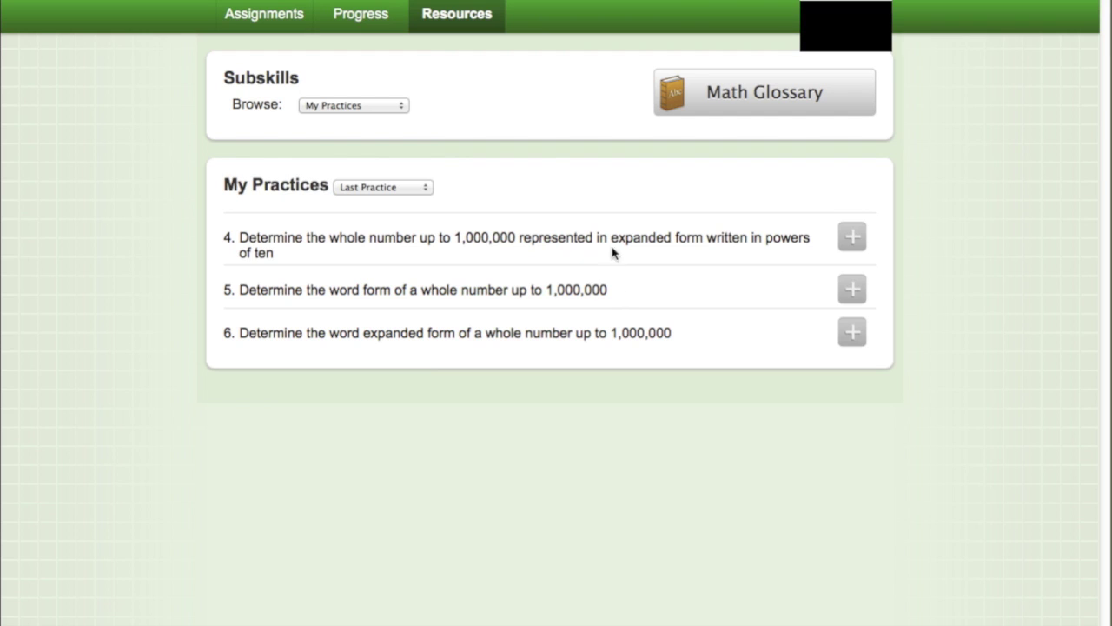
click(852, 291)
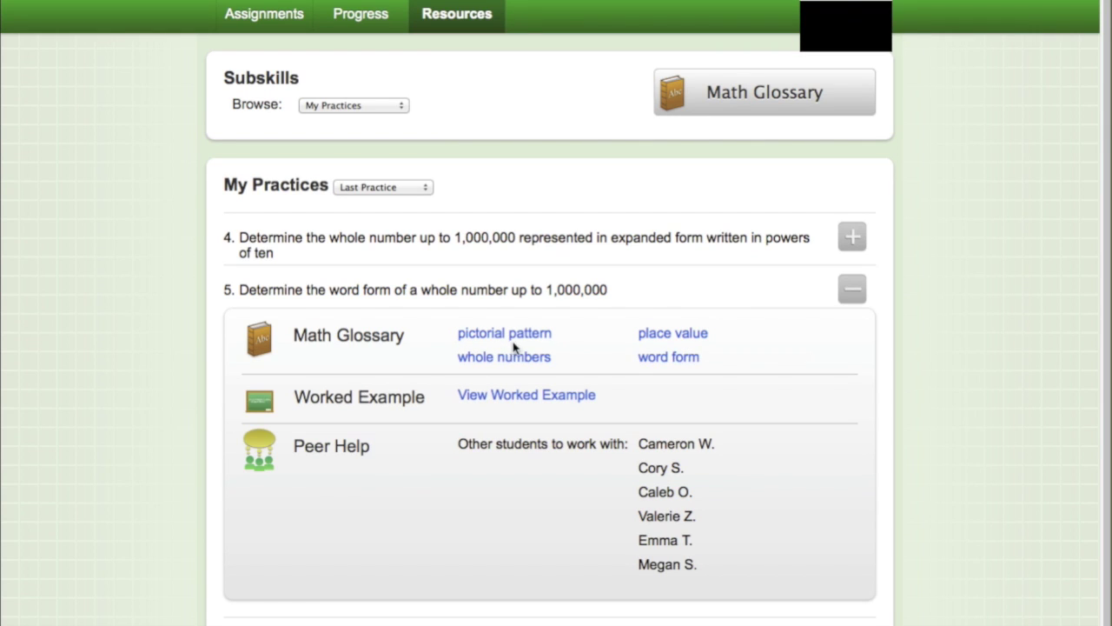
click(526, 399)
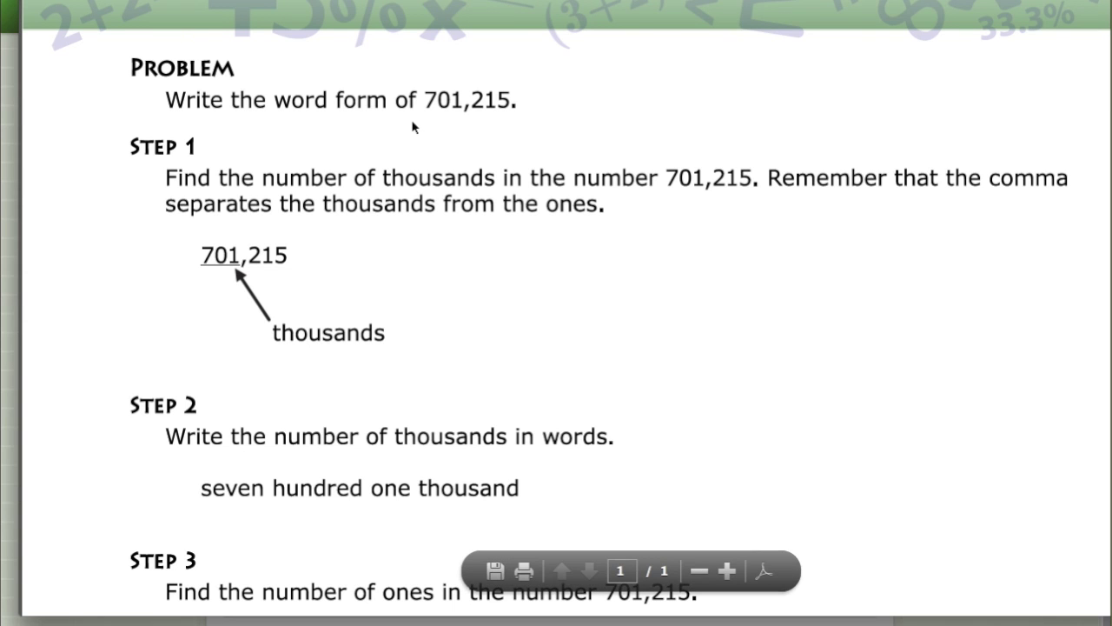
scroll(413, 127, down, 10)
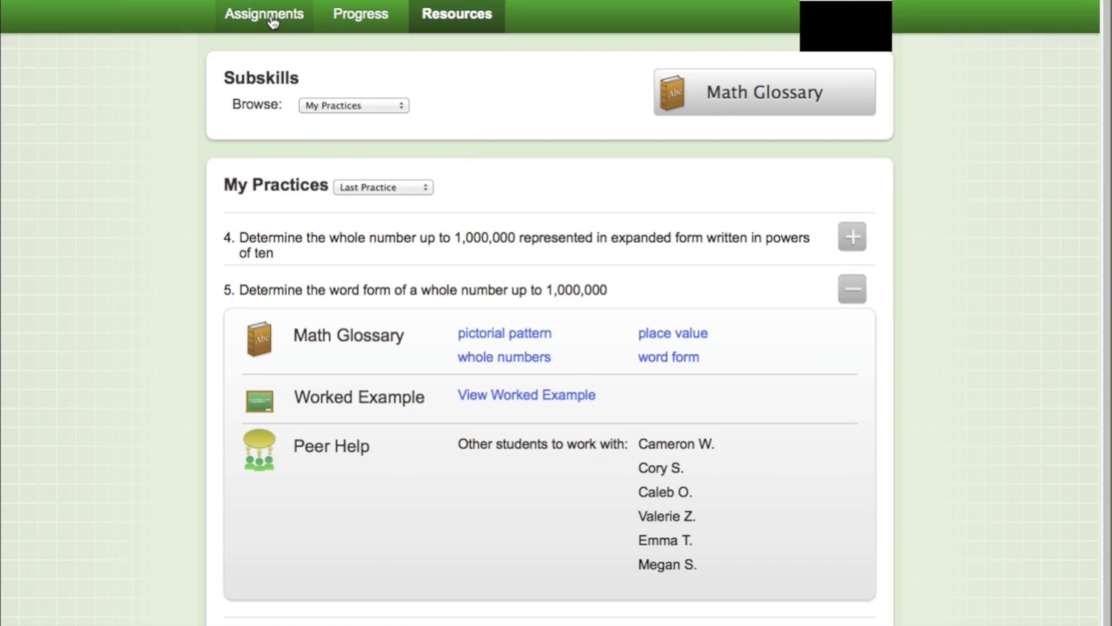
click(269, 16)
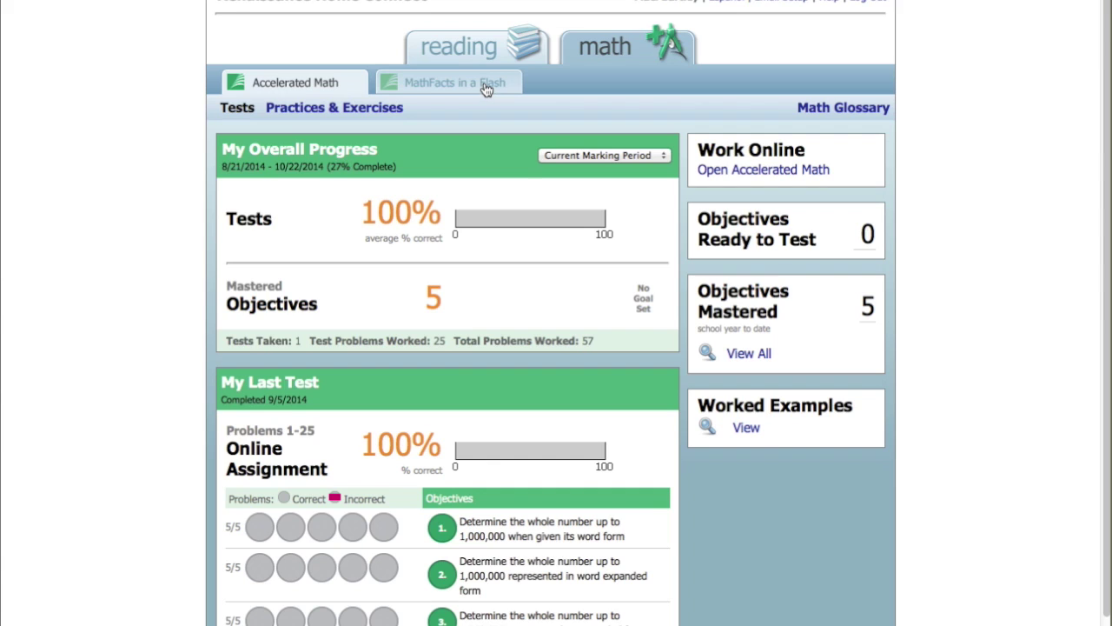
Review the MathFacts in a Flash school results and the list of levels mastered by week.
click(484, 82)
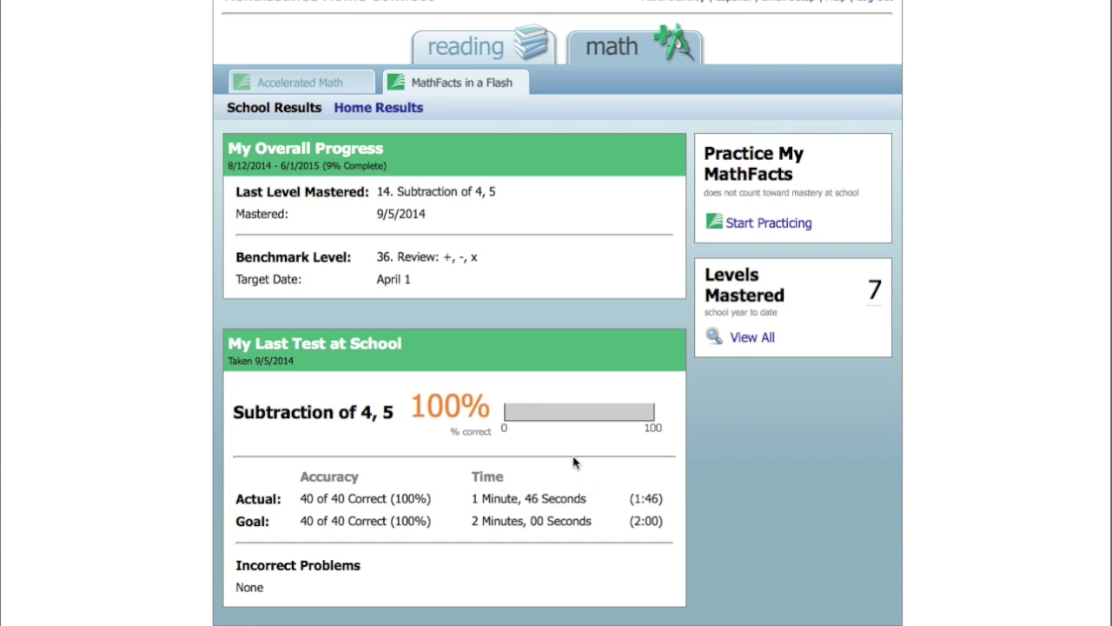
click(763, 348)
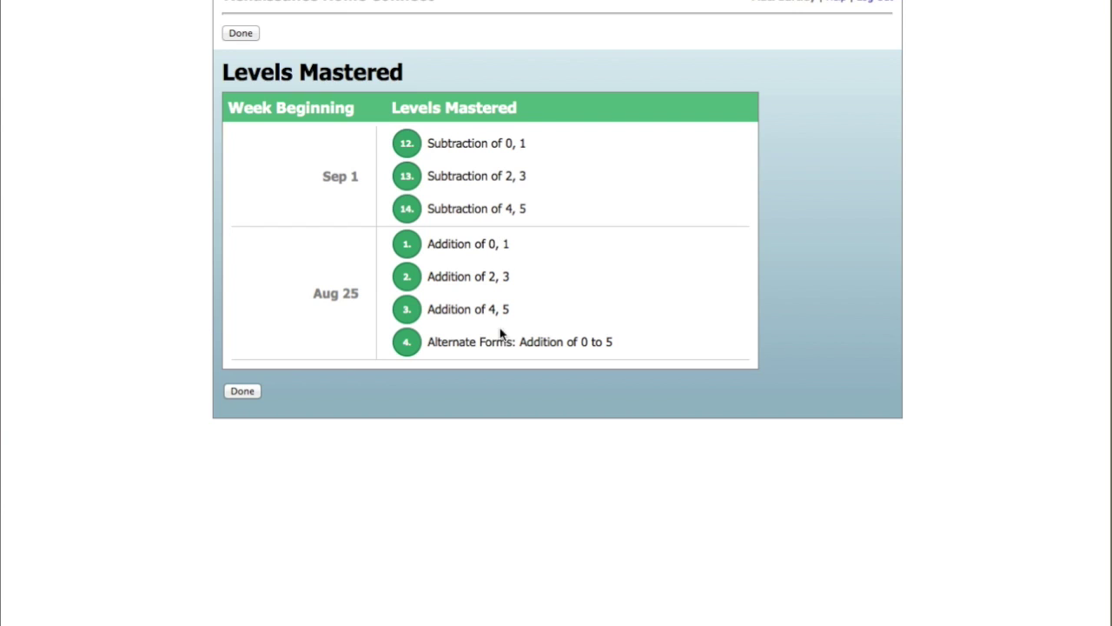
click(252, 34)
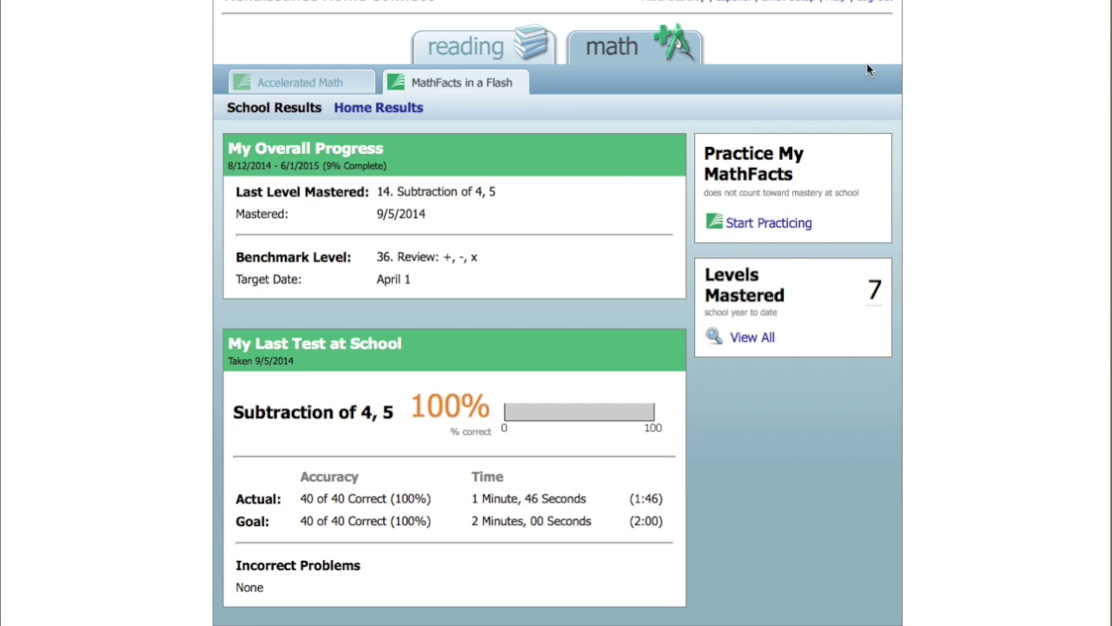
Launch MathFacts practice from home and start an untimed practice on level 22, Subtraction Review 2.
click(791, 226)
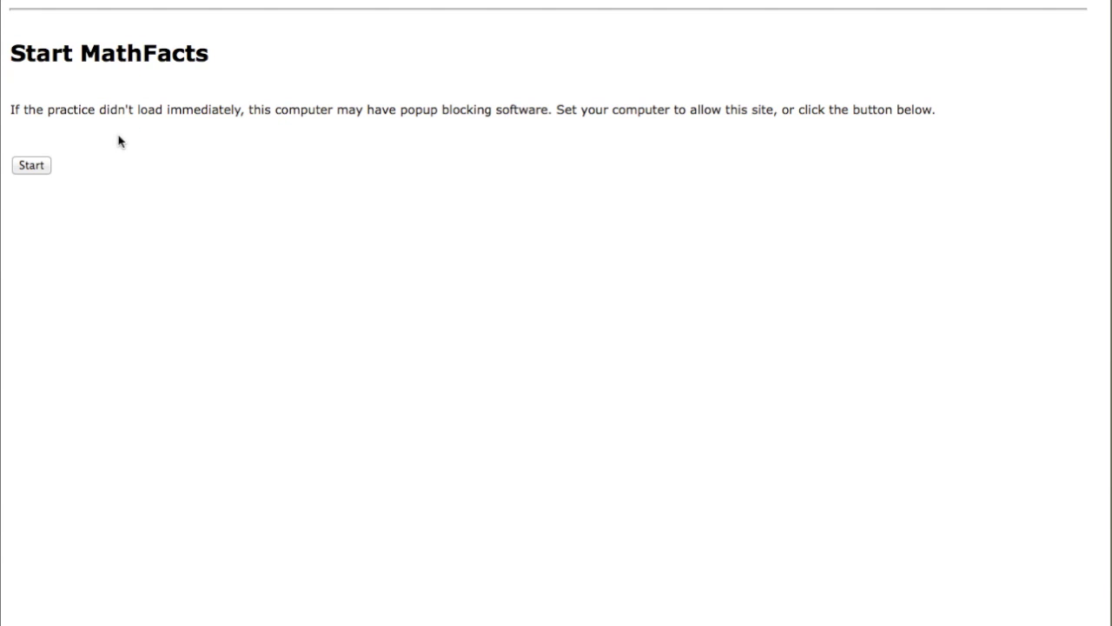
click(35, 168)
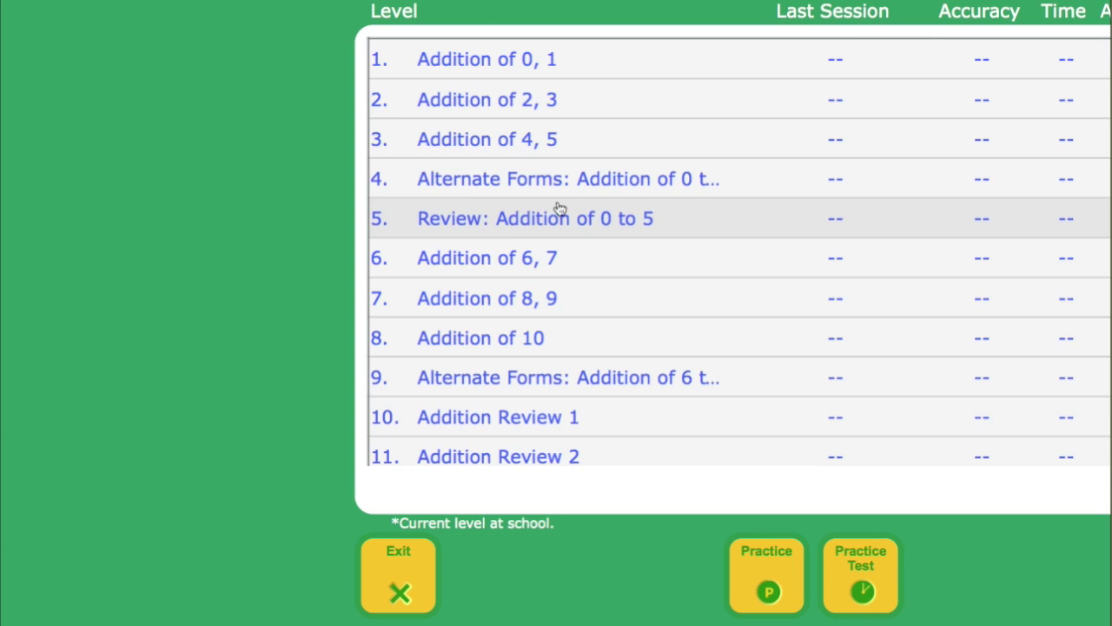
scroll(636, 191, down, 5)
scroll(637, 193, down, 3)
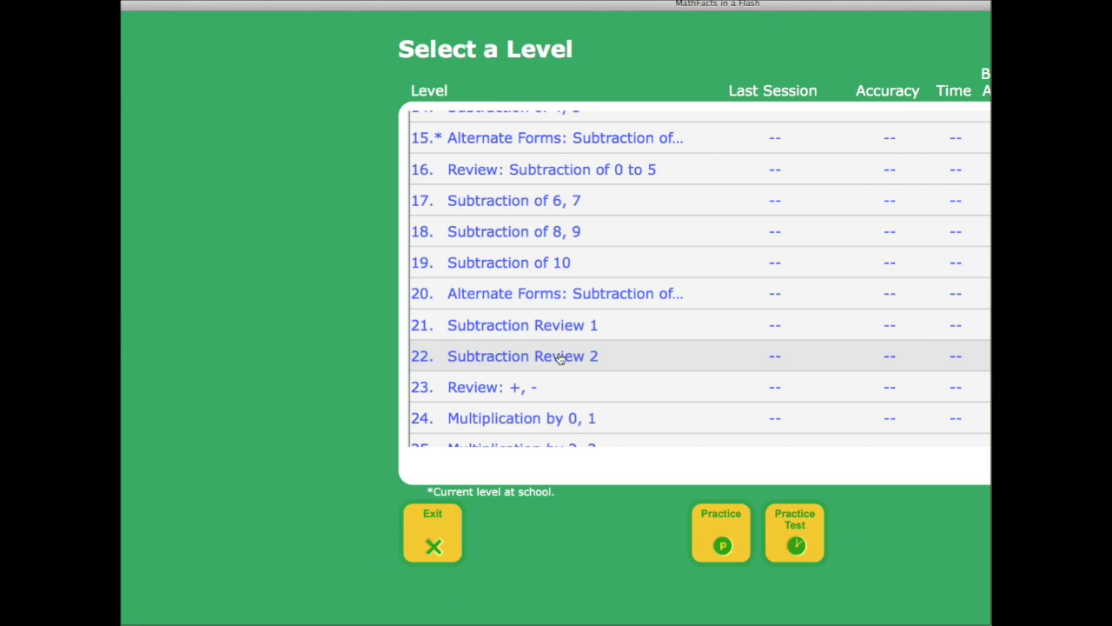
click(557, 356)
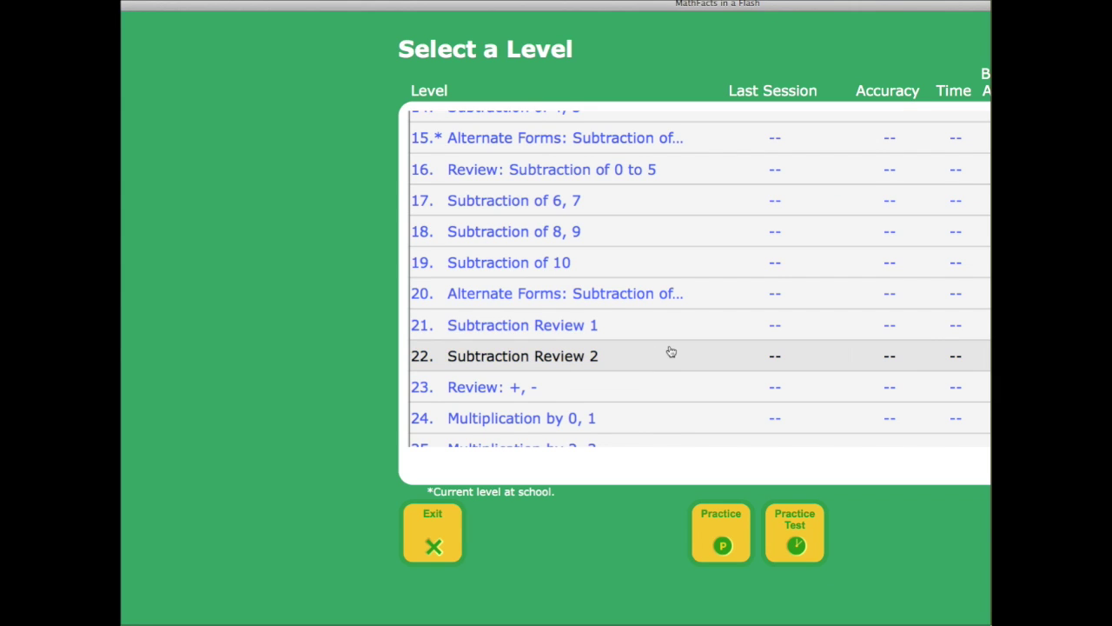
click(722, 539)
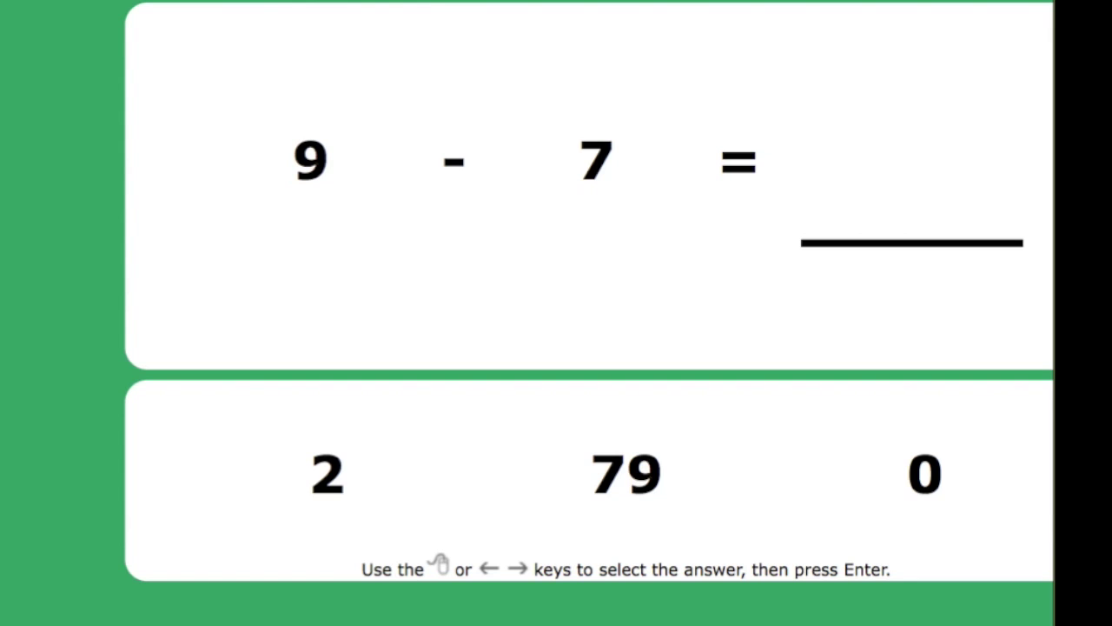
Answer the problem 9 - 7 with 2, and abort the practice session.
click(350, 497)
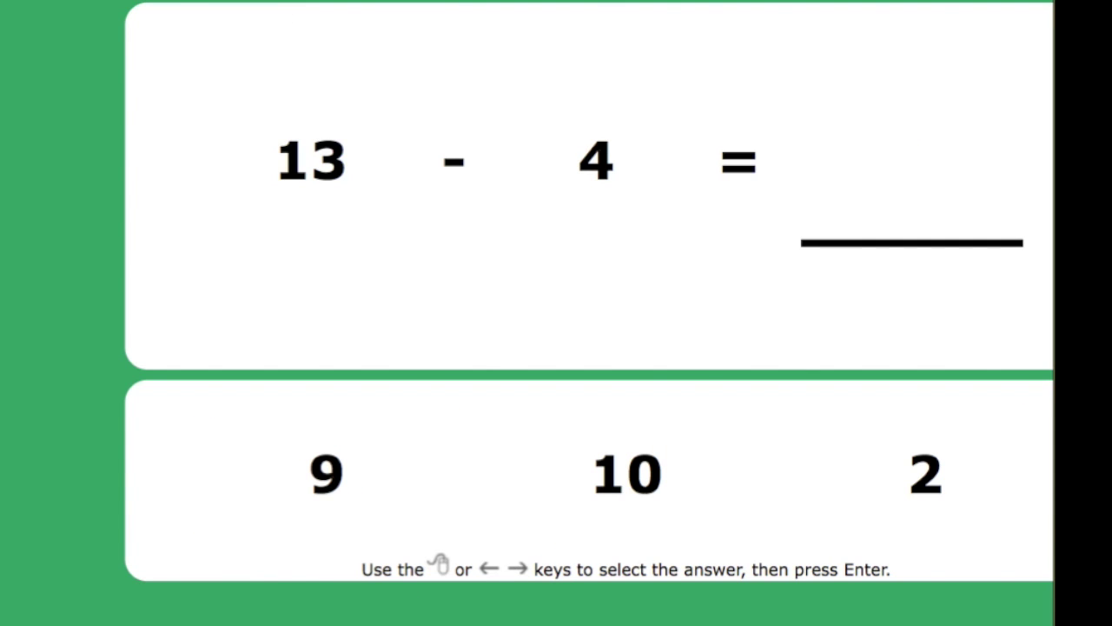
key(Escape)
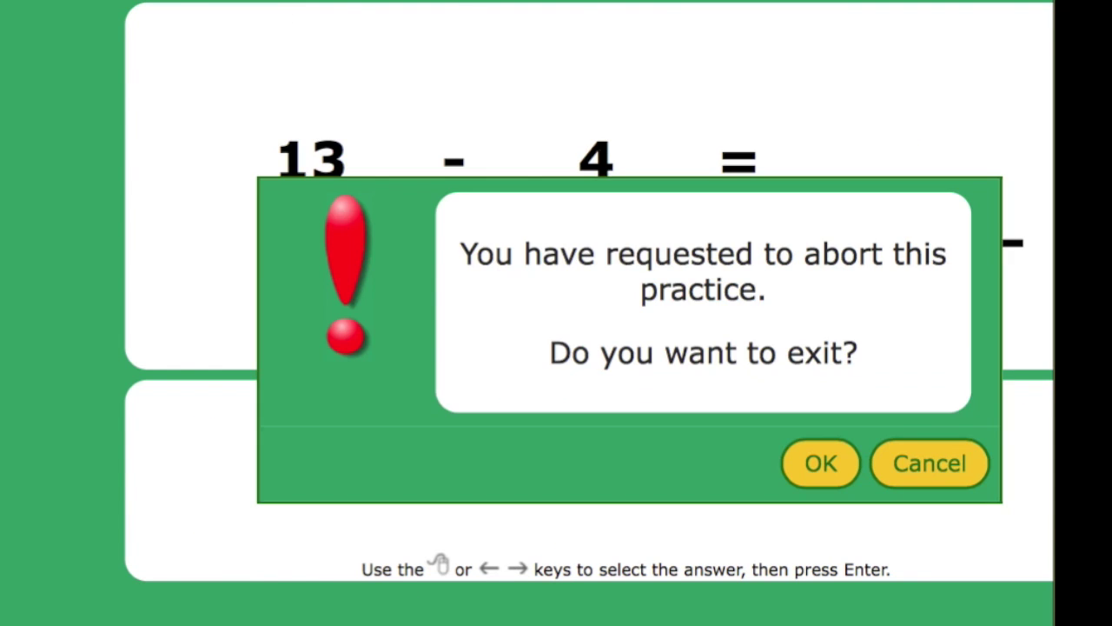
click(821, 462)
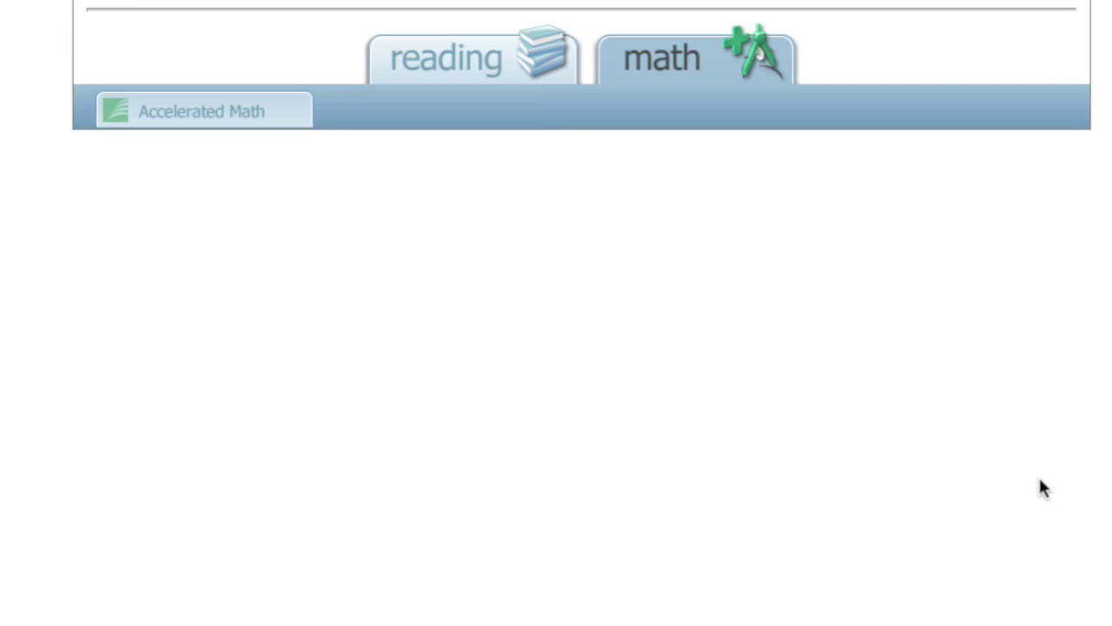